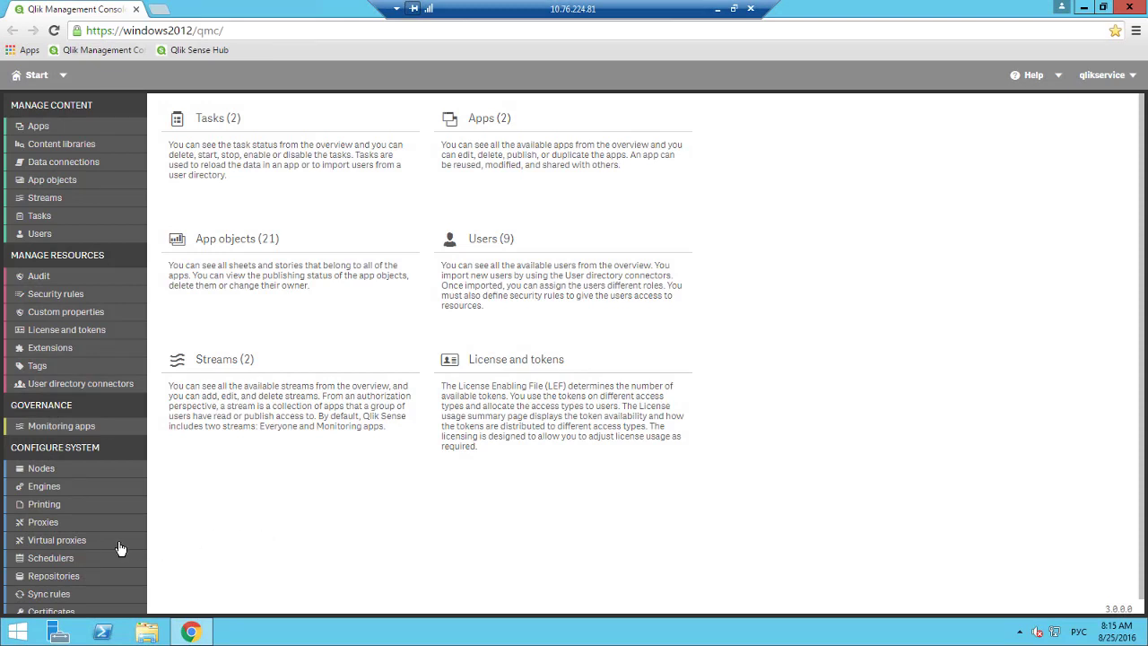
View the Authentication settings of the Central Proxy (Default) virtual proxy.
left_click(72, 541)
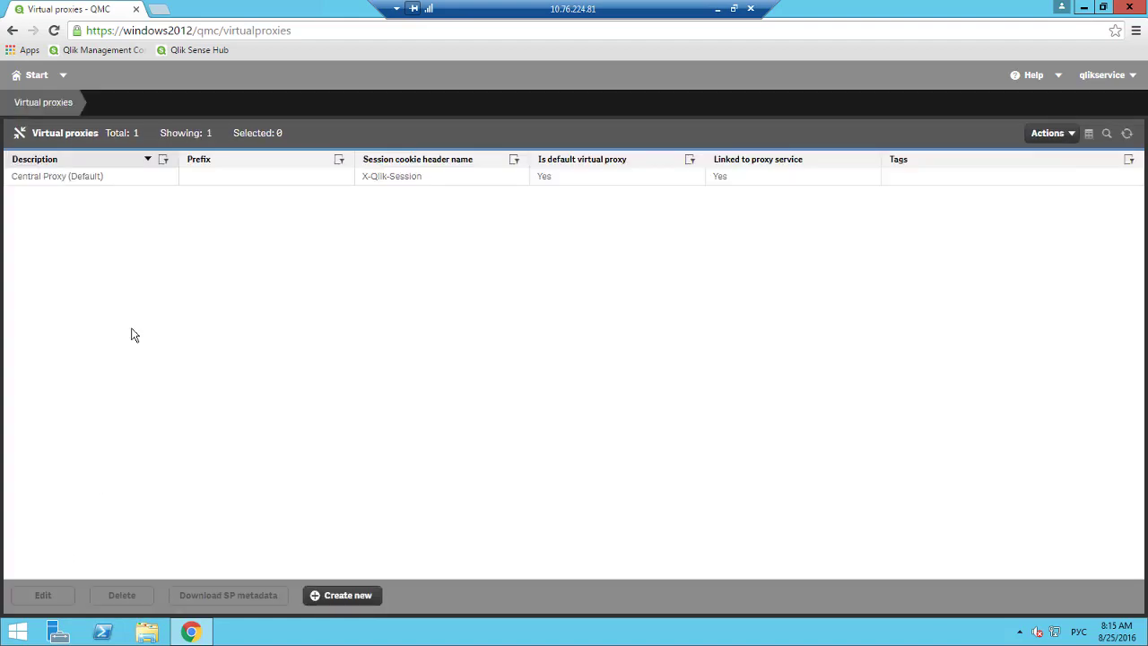
left_click(97, 178)
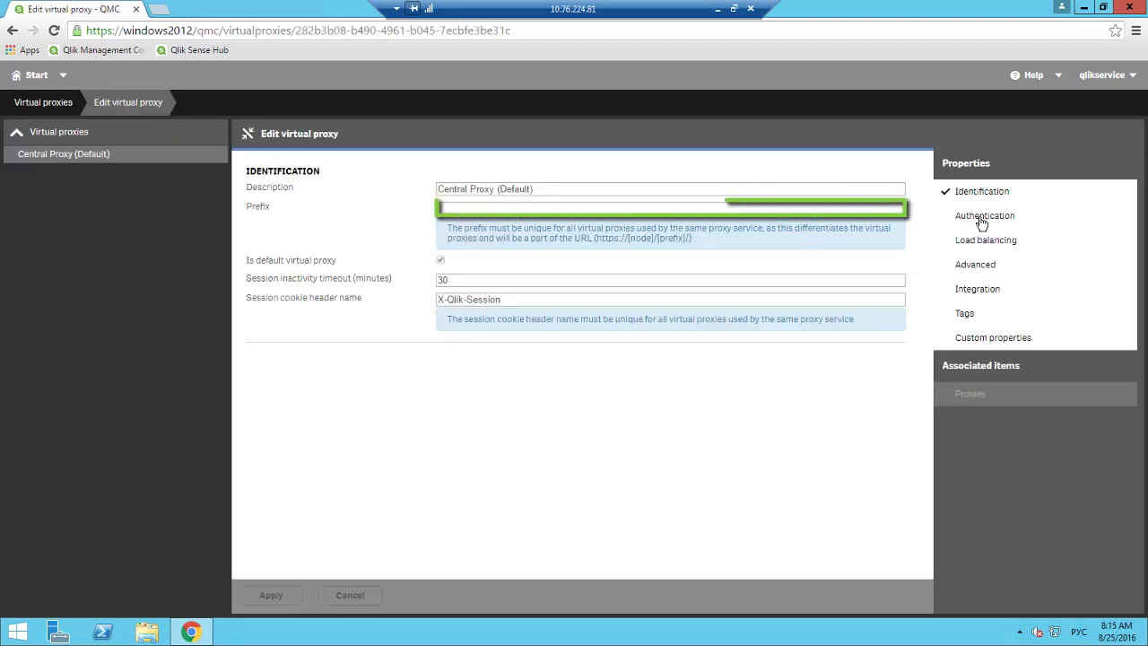
left_click(983, 222)
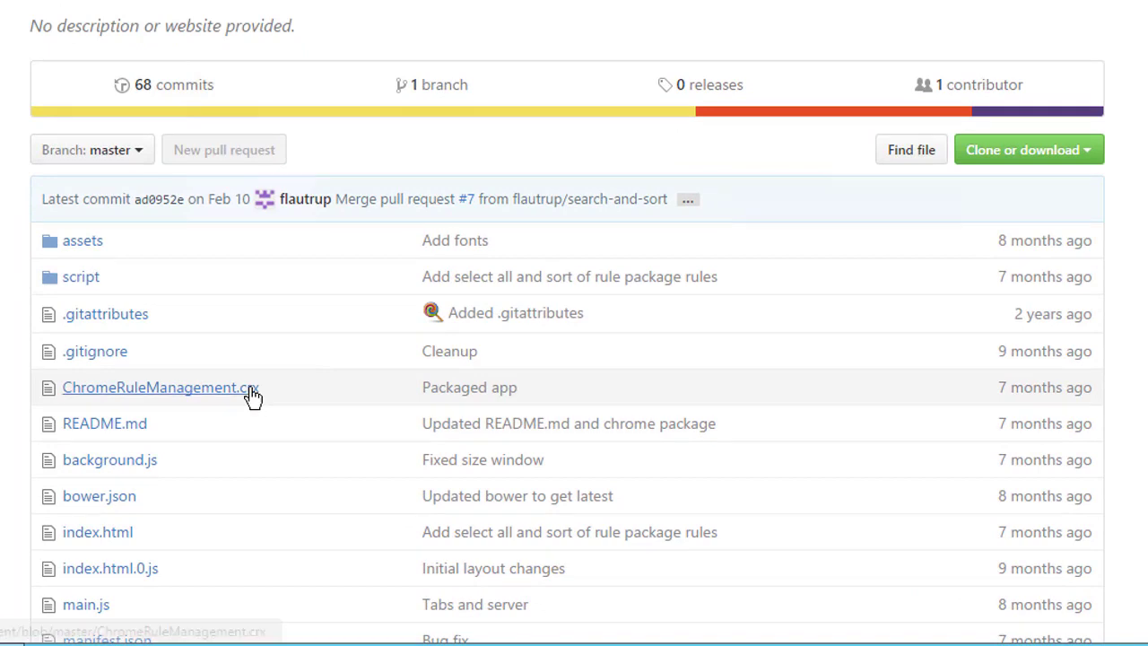
Download ChromeRuleManagement.crx from GitHub, keep it, and show it in the Downloads folder.
left_click(249, 392)
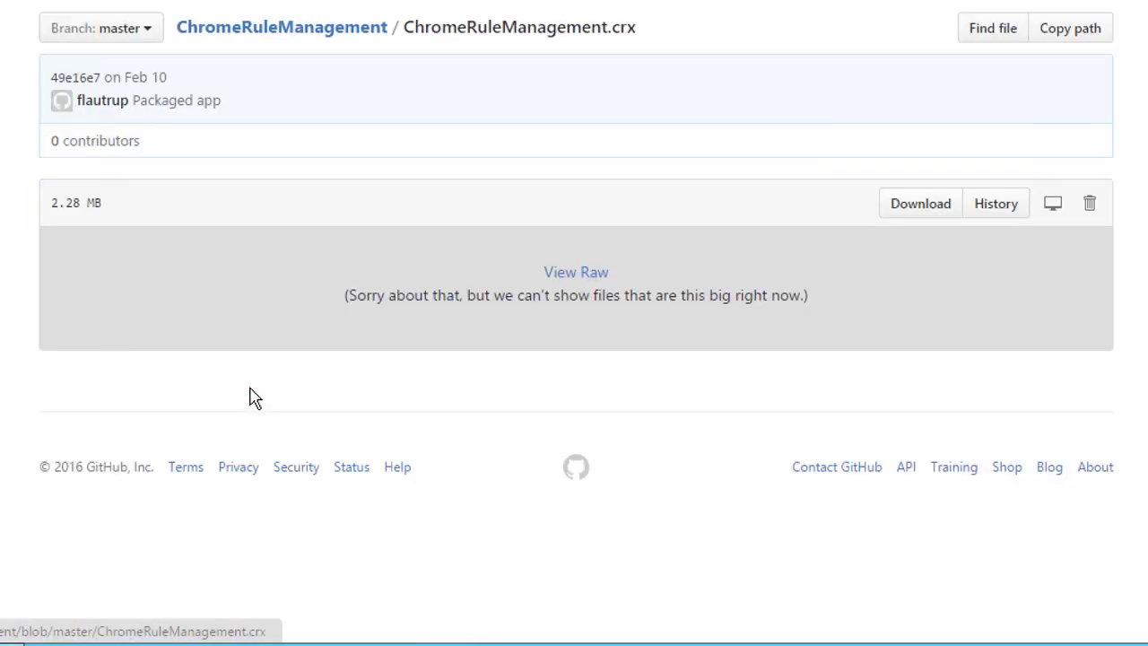
left_click(907, 211)
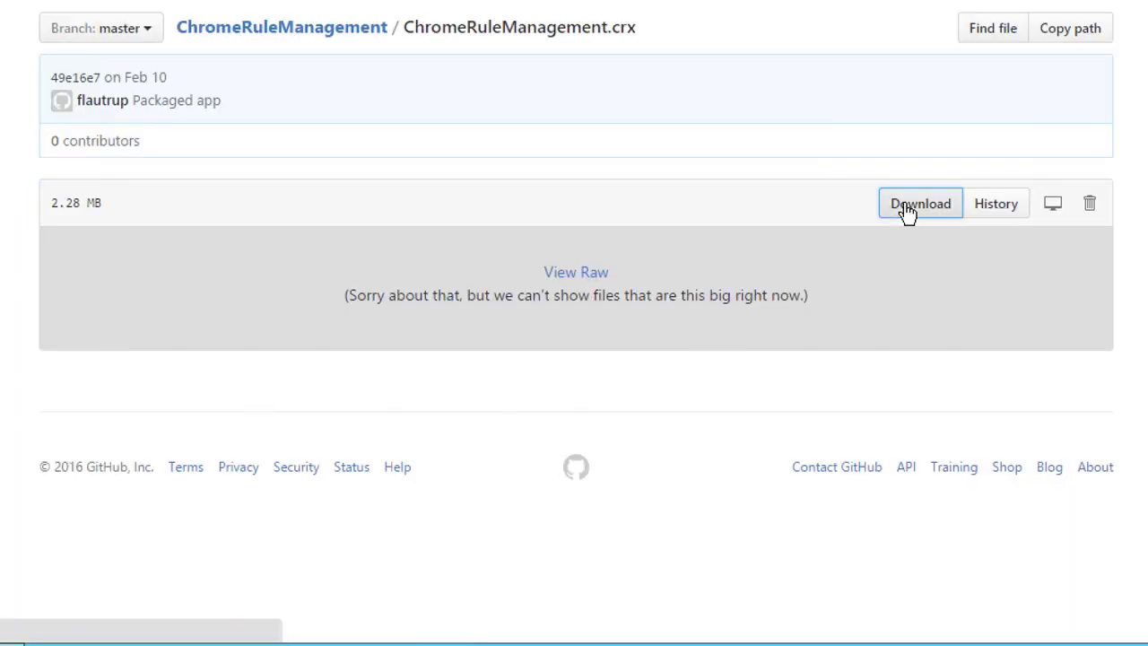
left_click(106, 617)
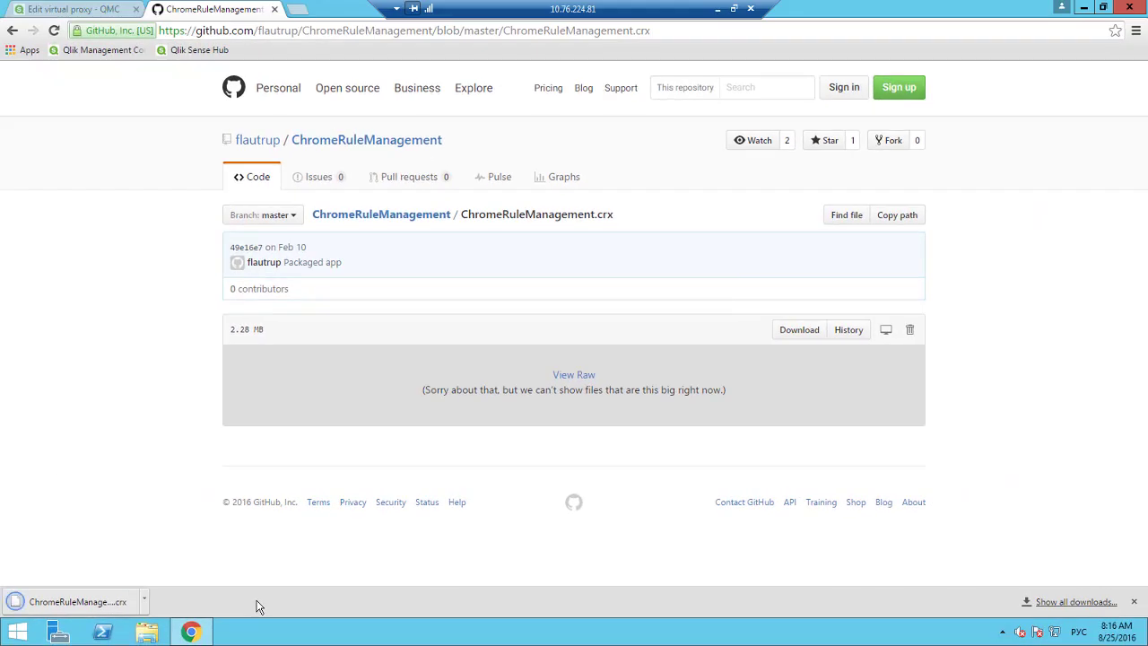
left_click(145, 601)
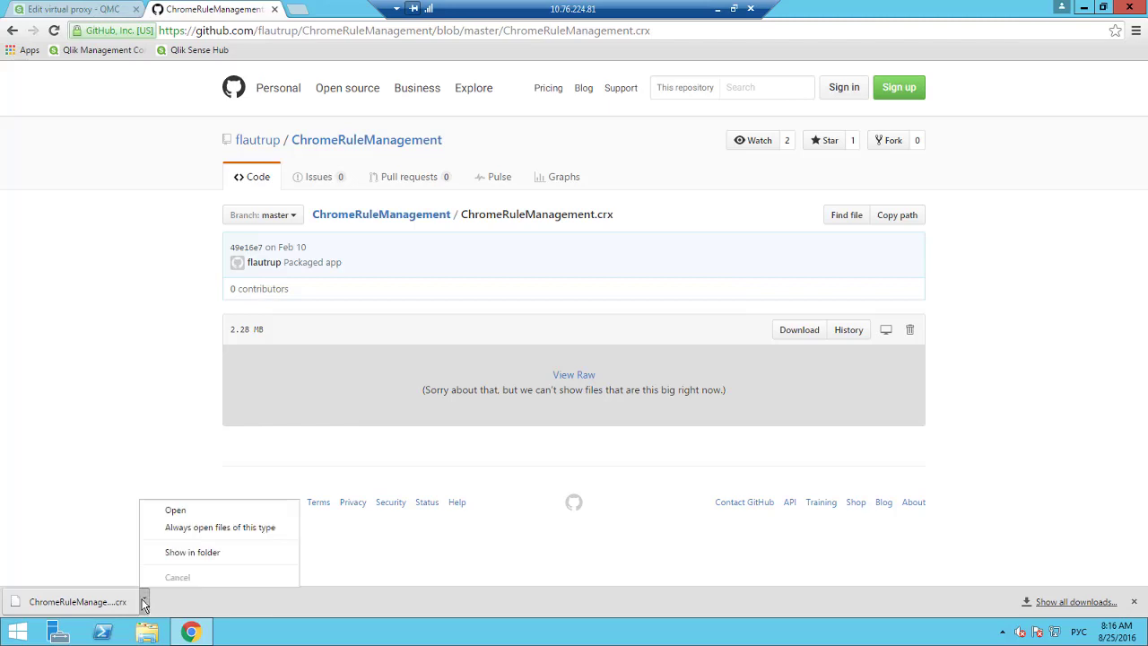
left_click(182, 552)
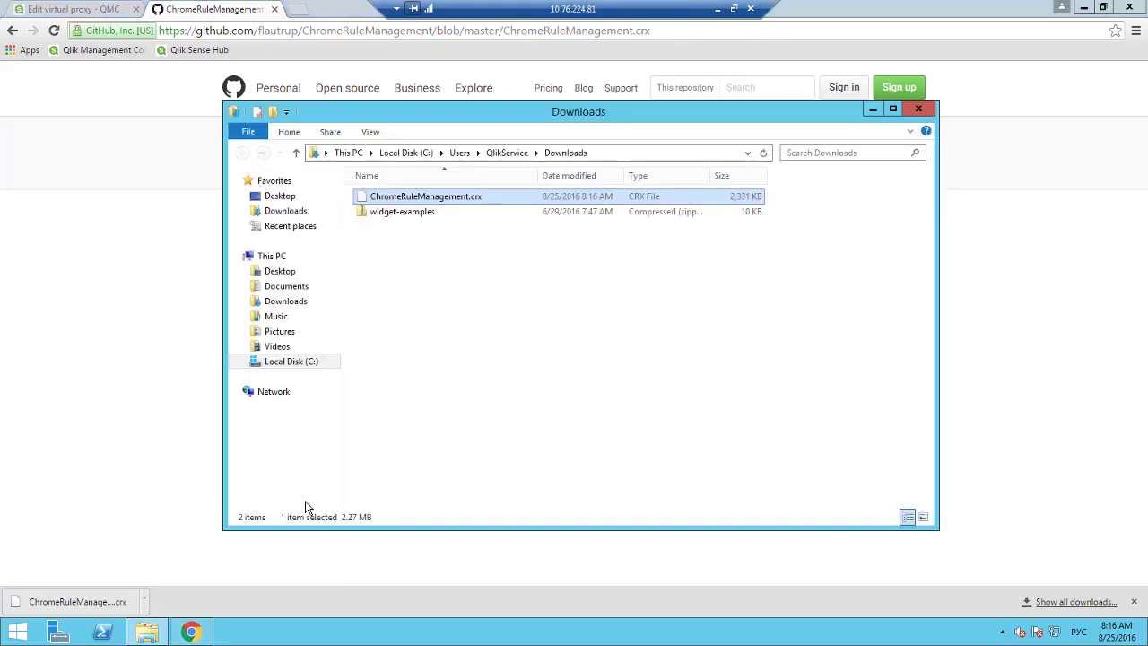
Go to the Chrome Extensions page at chrome://extensions in a new tab.
left_click(299, 10)
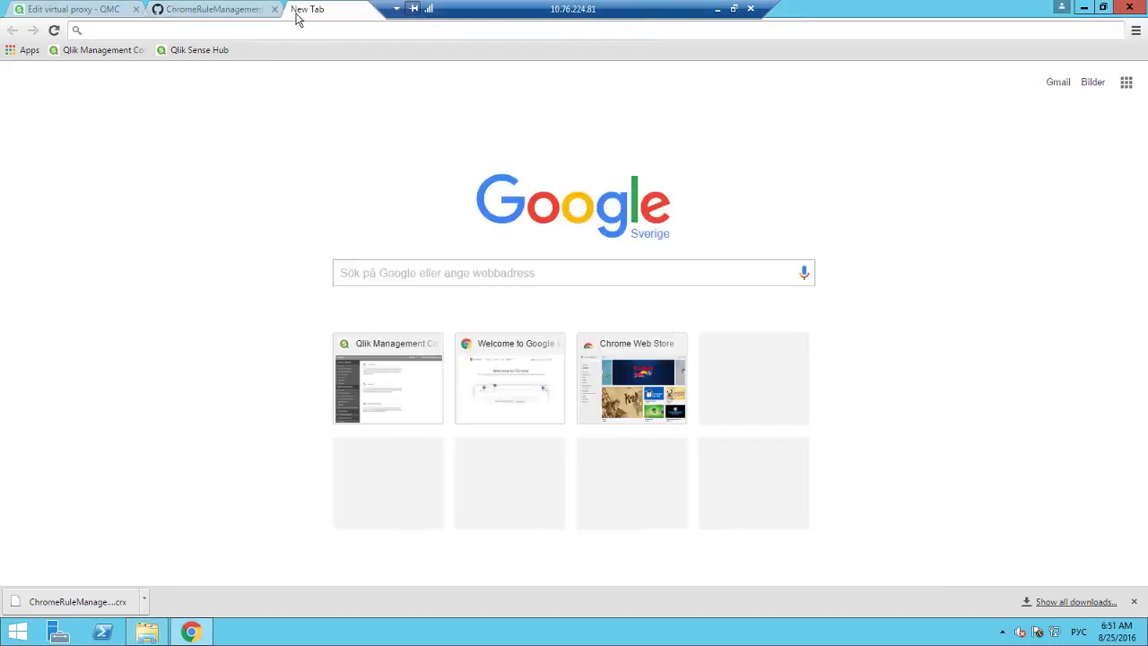
type("chrom")
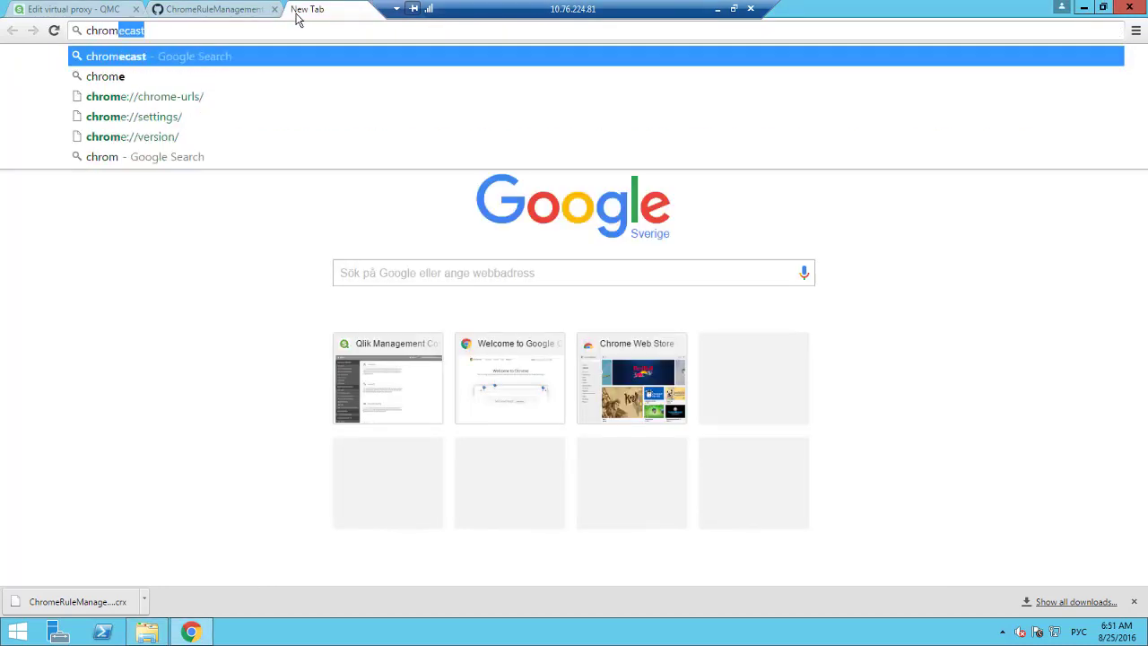
type("e://extension")
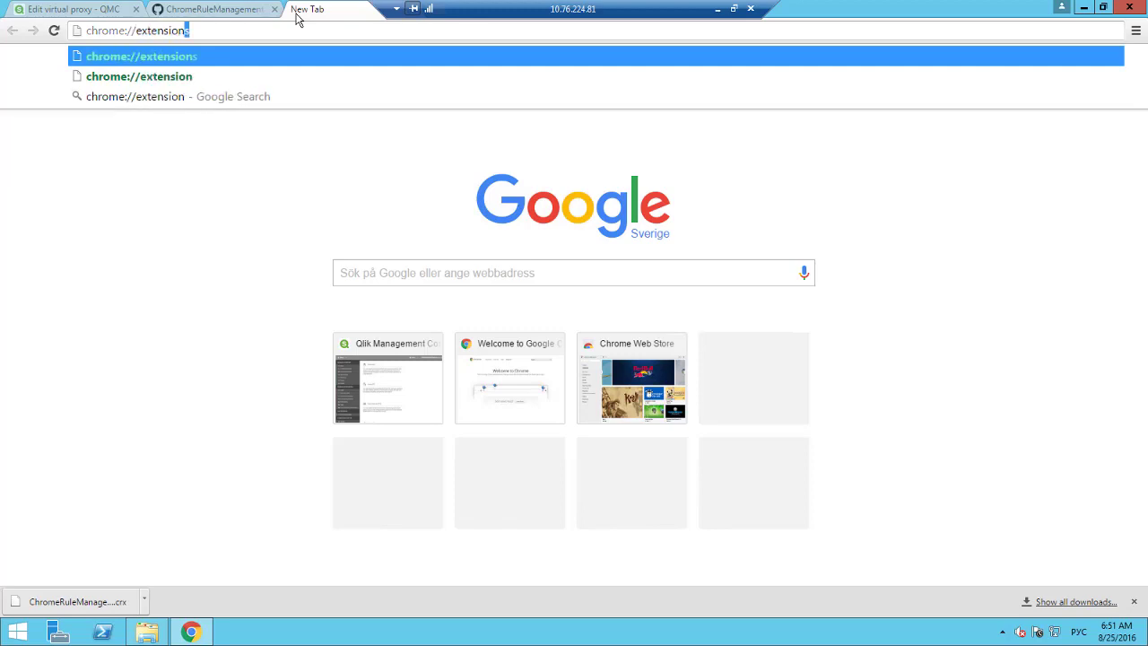
key("Return")
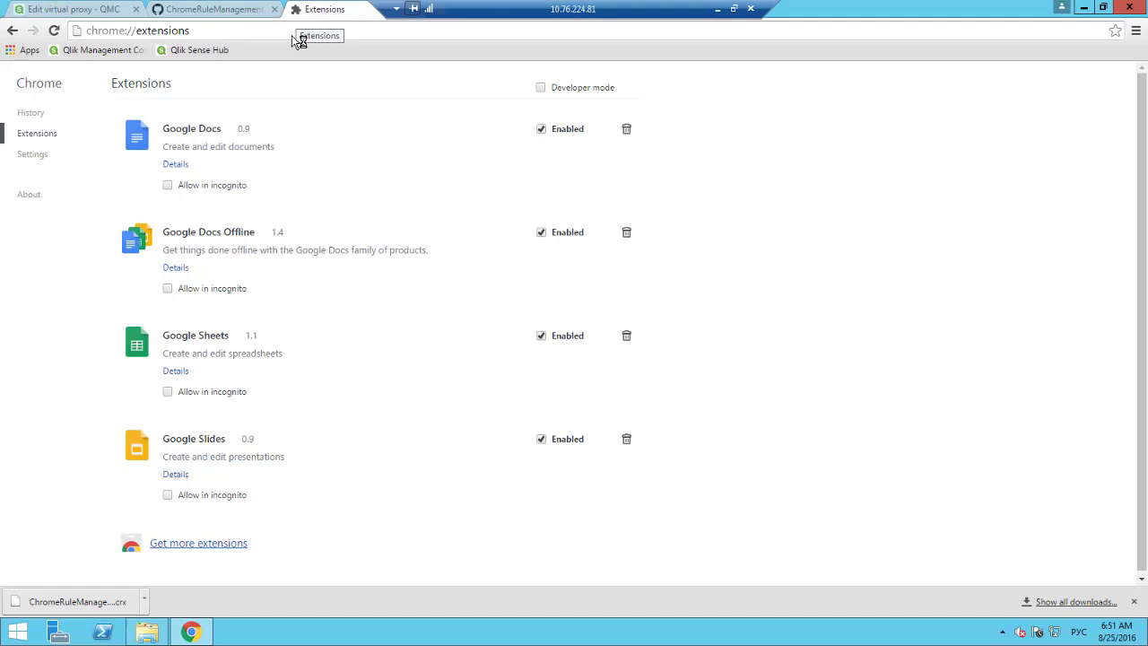
Install ChromeRuleManagement by dropping the downloaded .crx onto the Extensions page and adding the app.
left_click(144, 603)
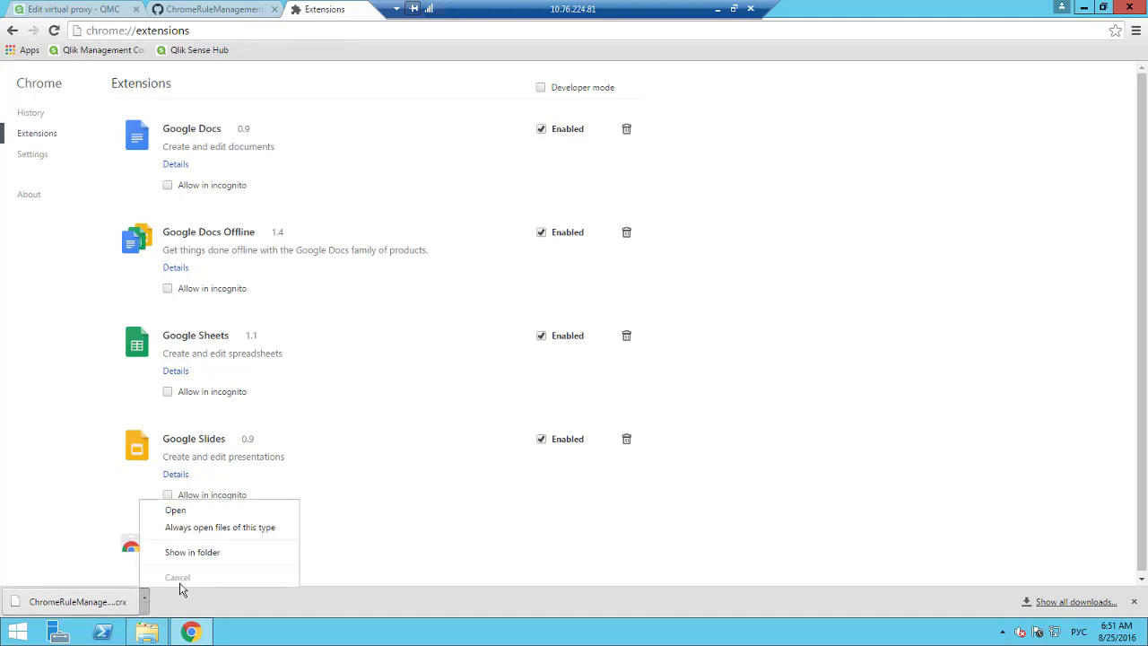
left_click(201, 552)
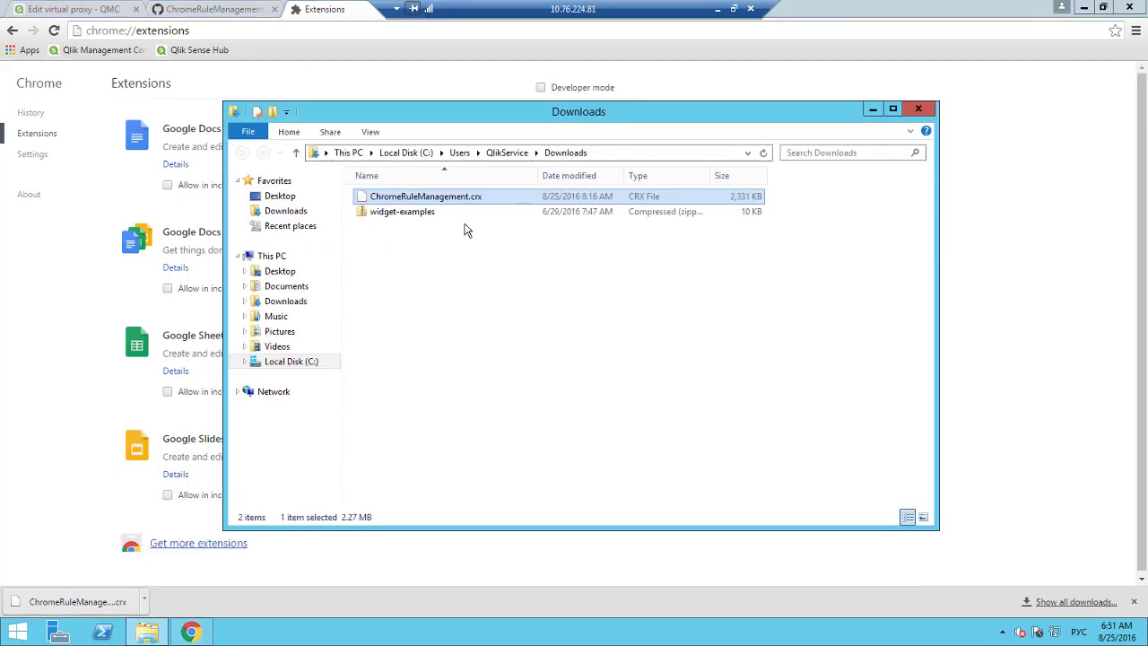
left_click_drag(468, 194, 974, 417)
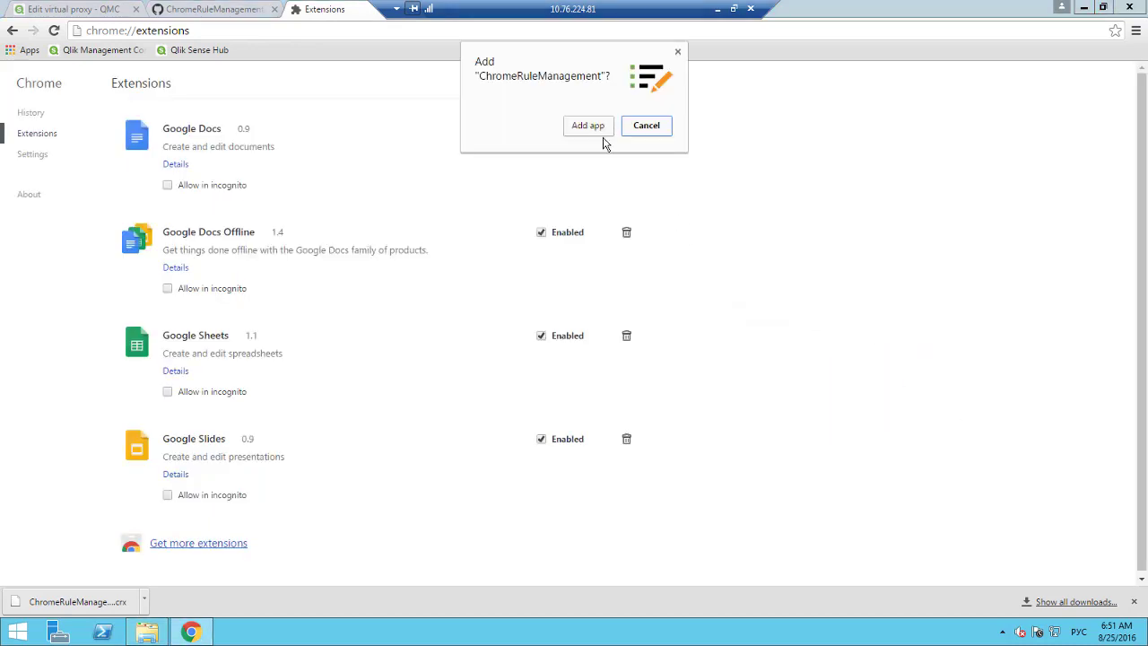
left_click(597, 126)
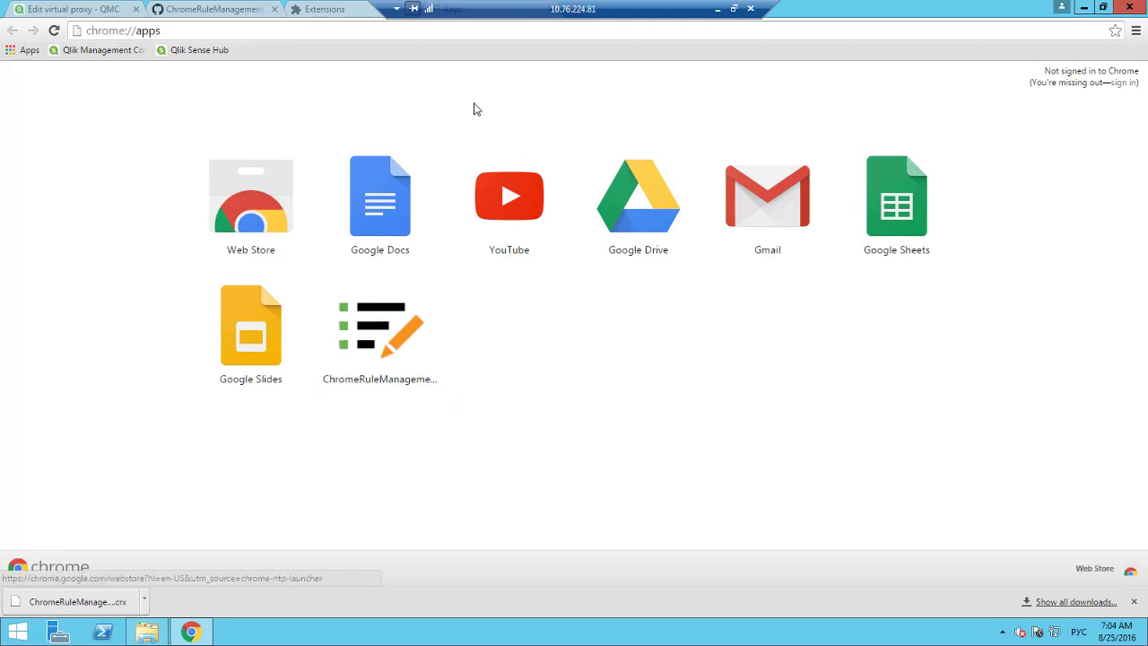
Launch the ChromeRuleManagement app and log in to server 10.76.224.74.
left_click(397, 353)
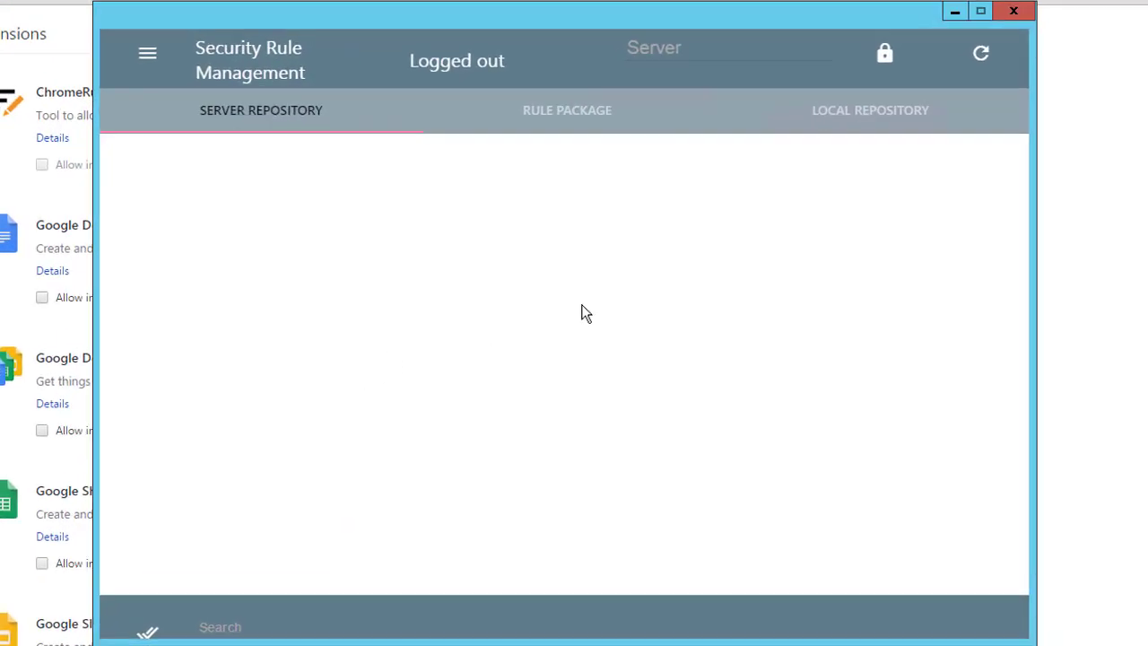
left_click(700, 45)
type("10.76.224.74")
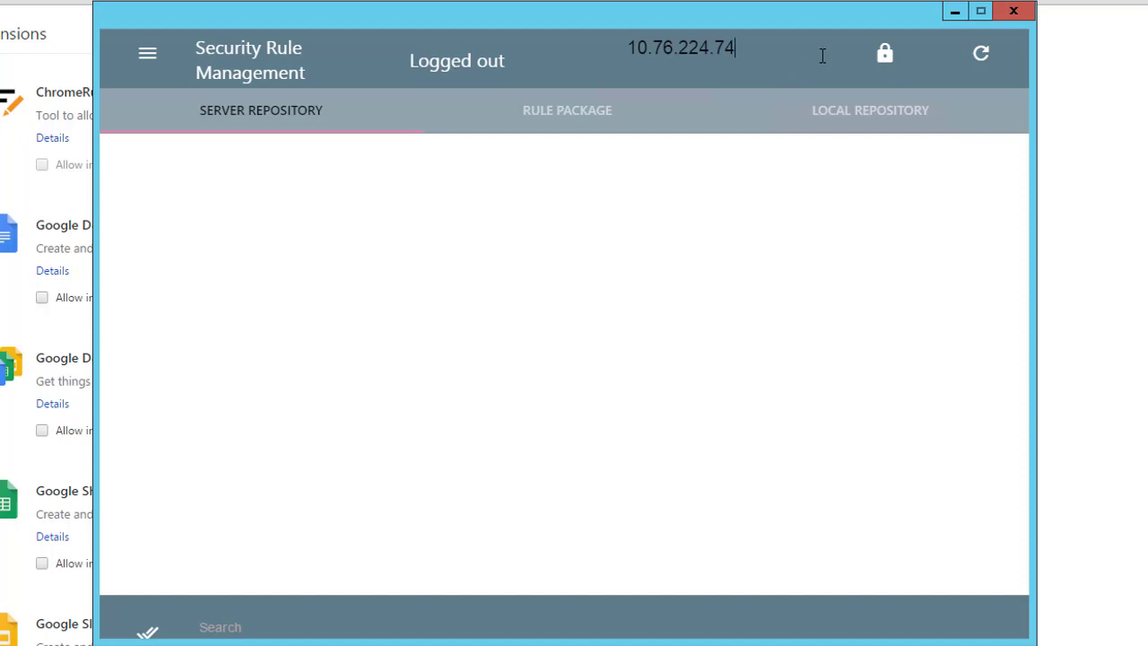
left_click(886, 56)
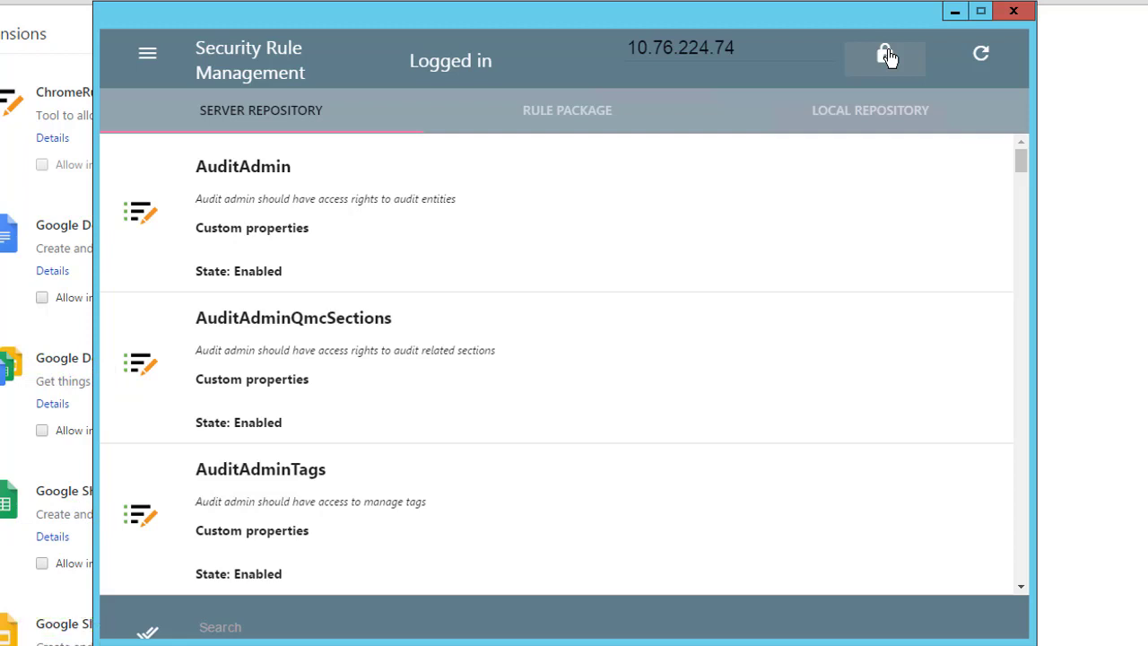
Search the server rules for 'test' and add Test rule to the rule package.
left_click(243, 624)
type("test")
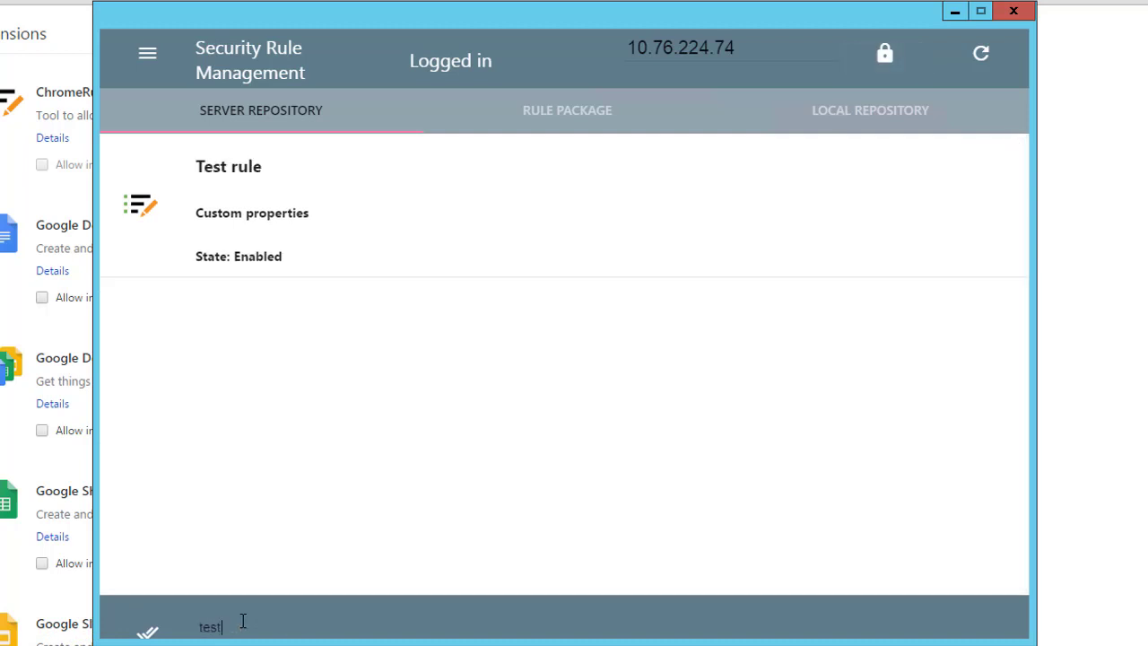
left_click(144, 215)
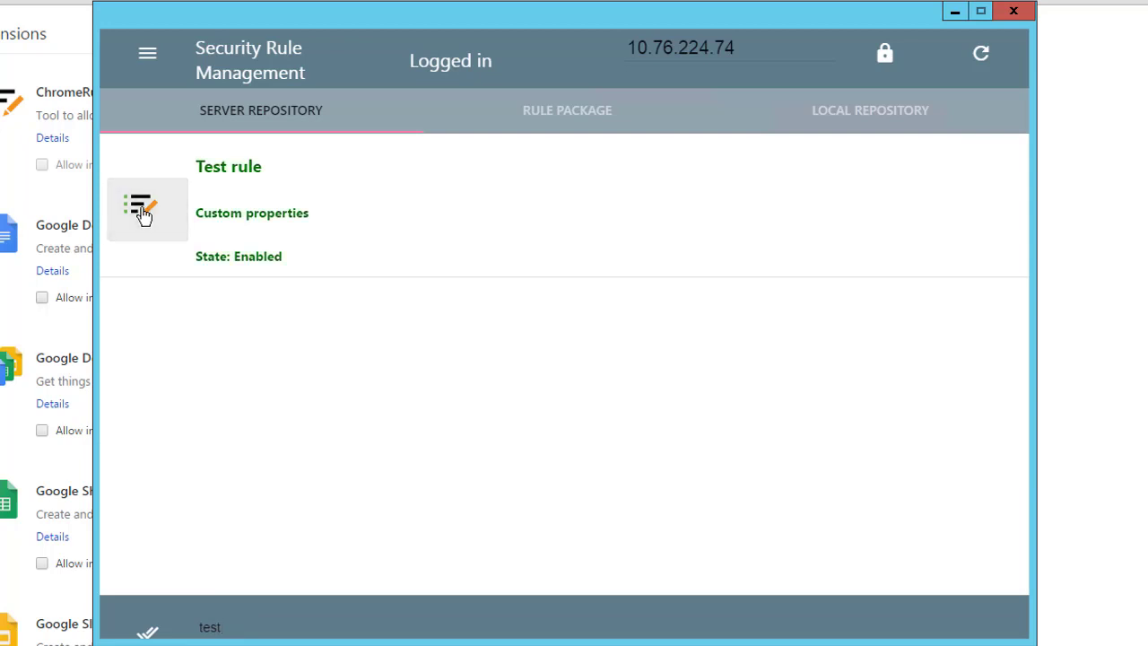
left_click(525, 118)
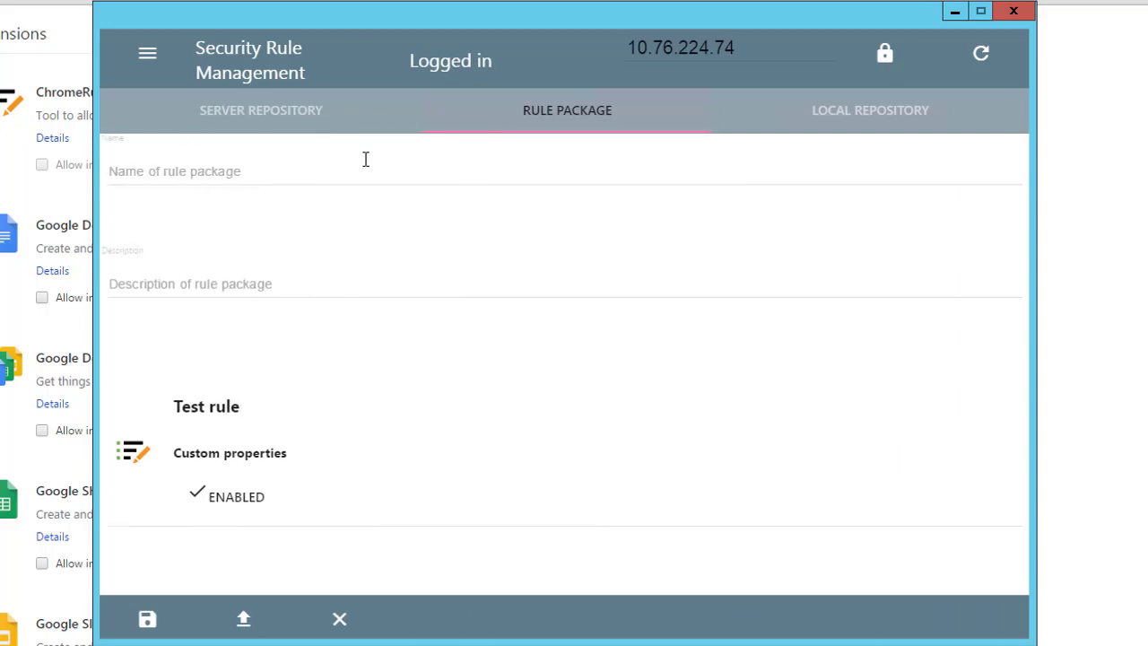
Name the package 'Test package' with description 'description' and save it to the local repository.
left_click(349, 165)
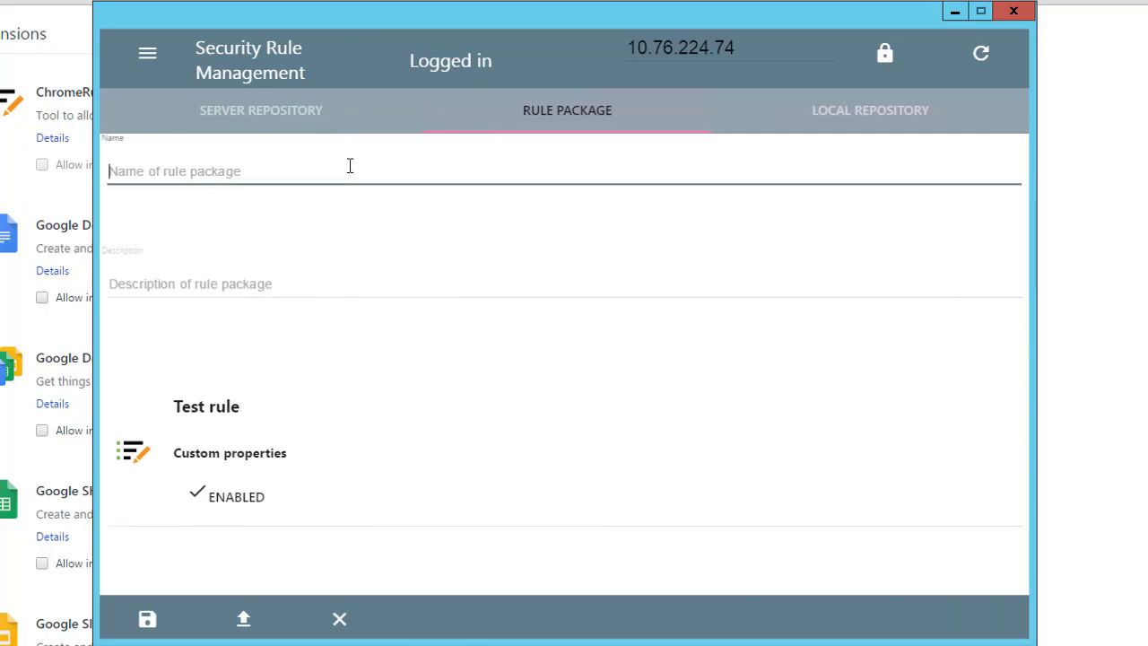
type("Test")
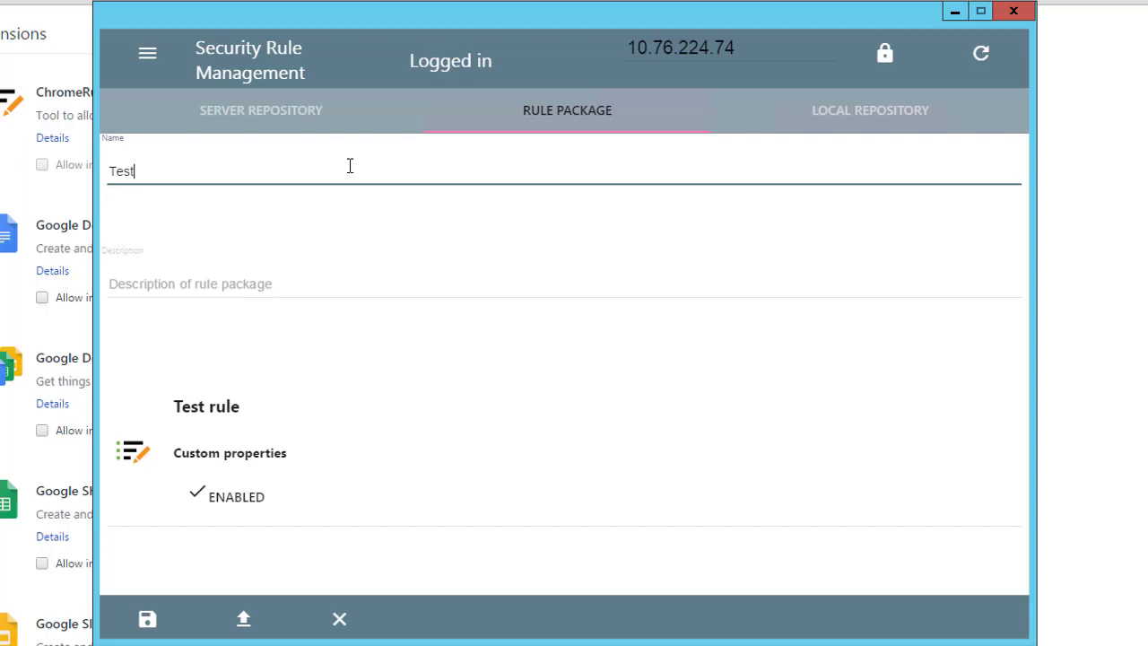
type(" package")
key("Tab")
type("descriptio")
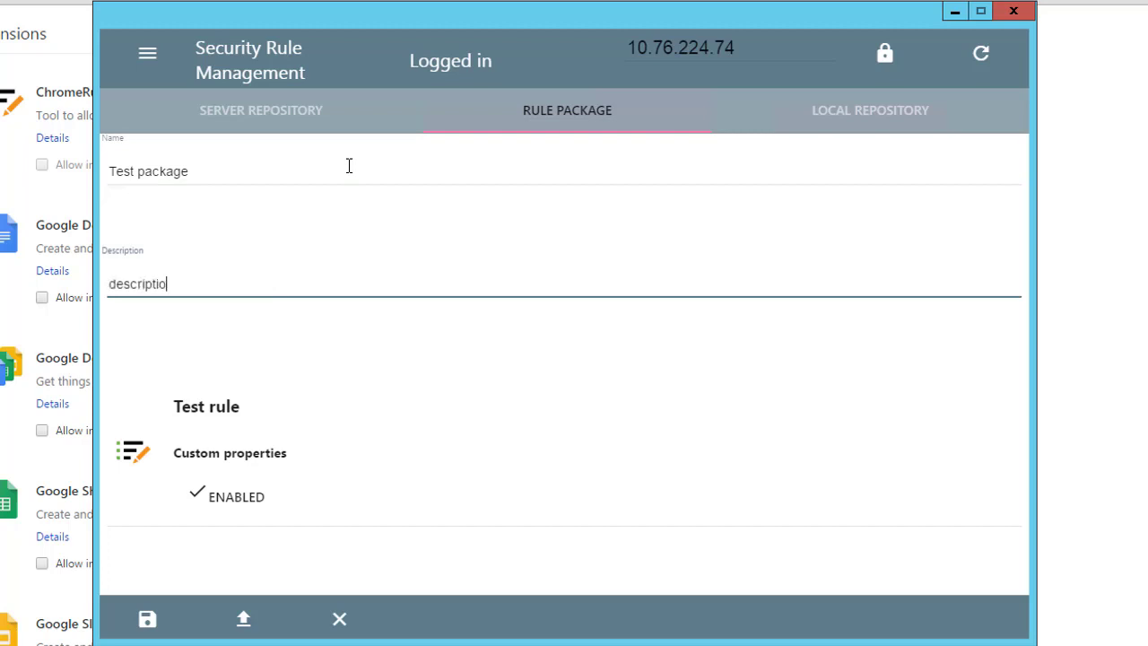
type("n")
left_click(147, 622)
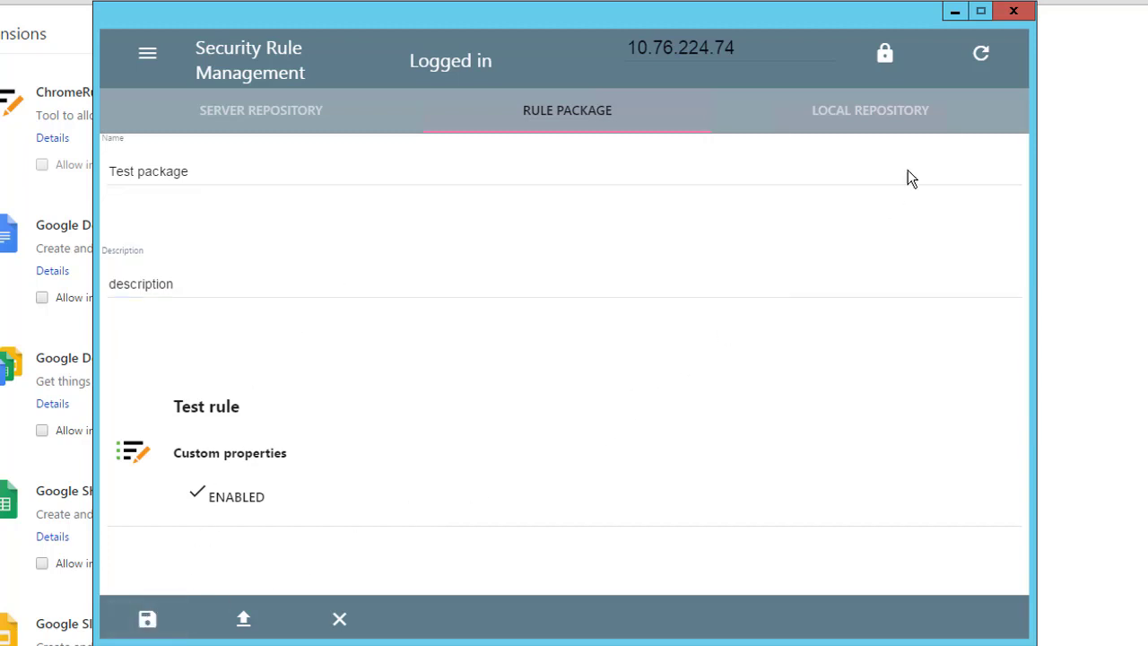
left_click(909, 114)
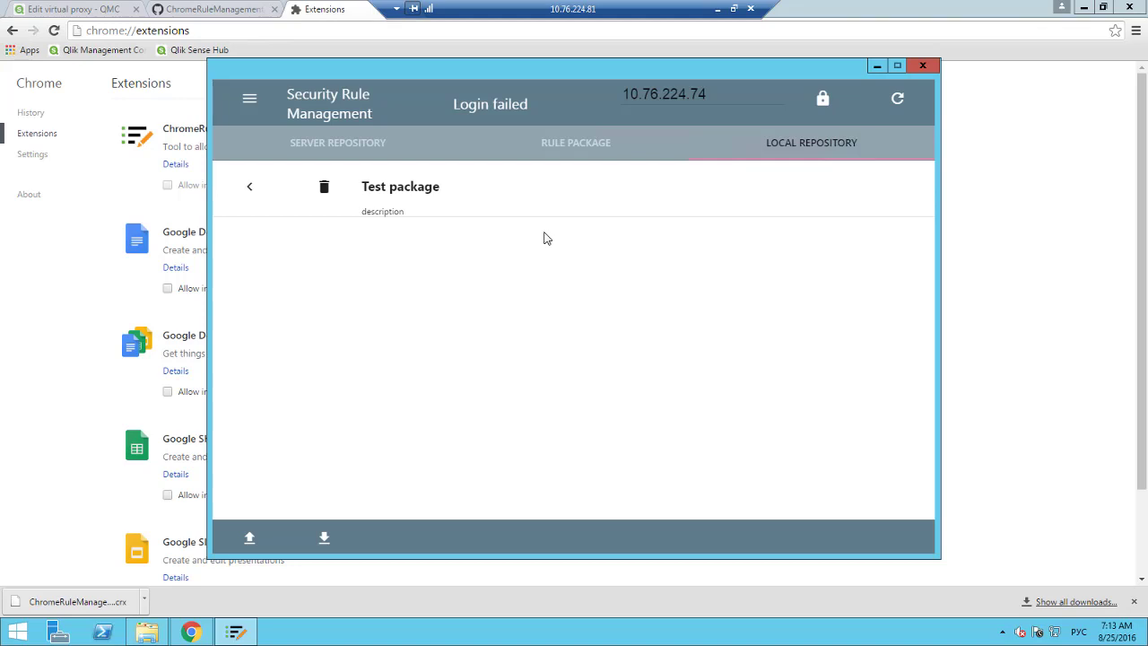
Reopen Test package and log in to server windows2012 instead of 10.76.224.74.
left_click(250, 187)
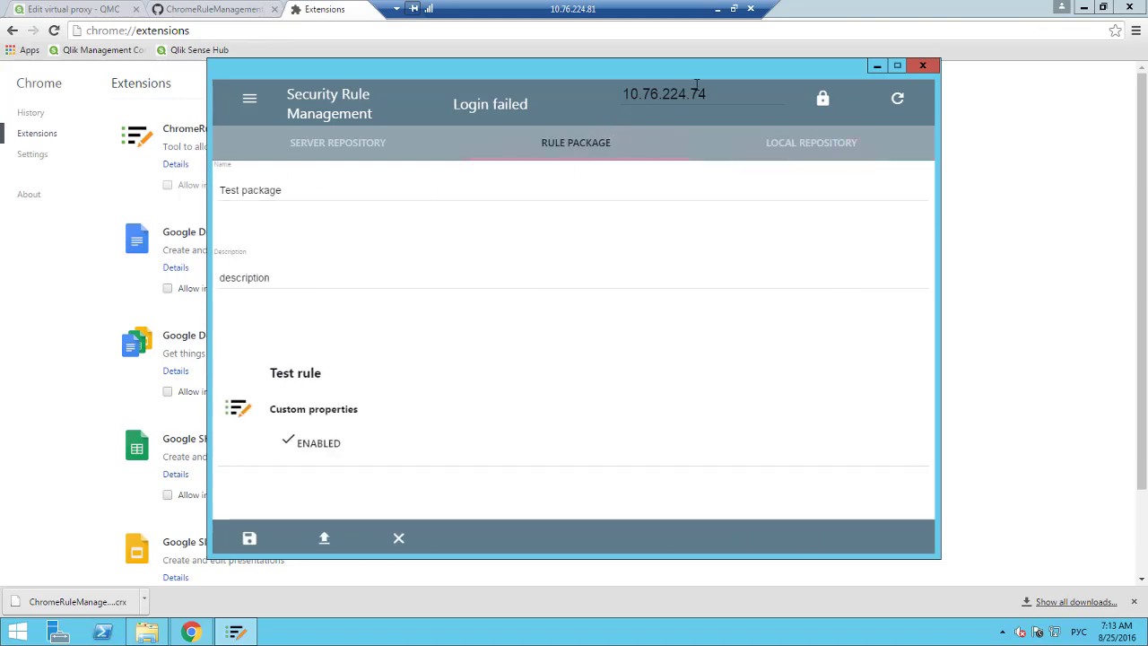
left_click_drag(707, 95, 625, 100)
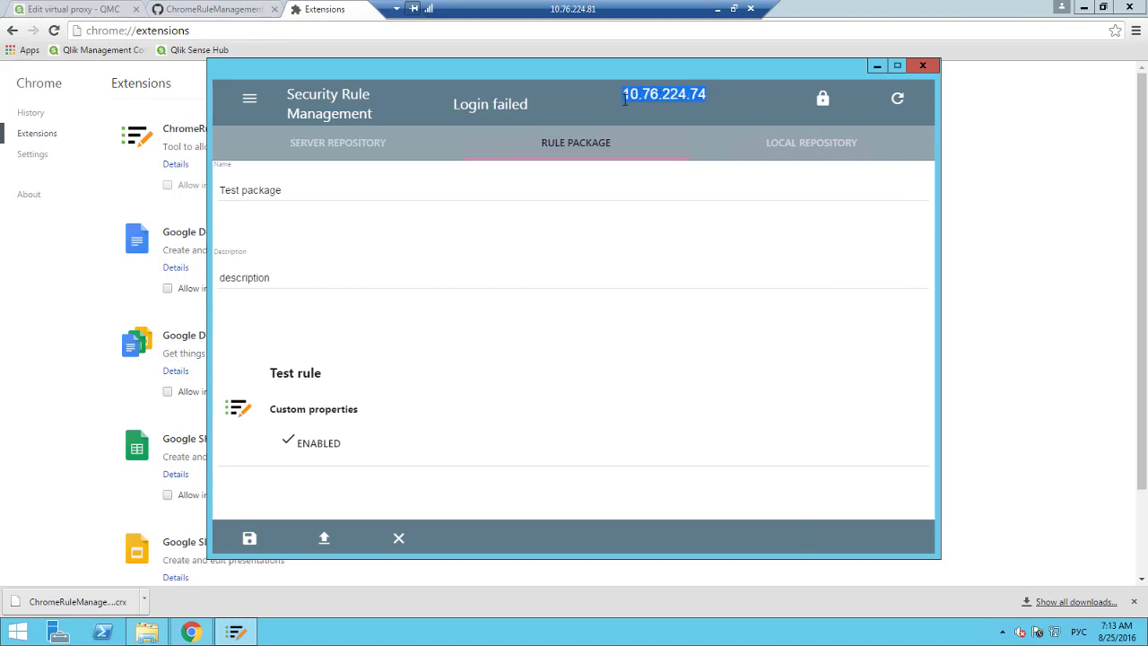
type("windows")
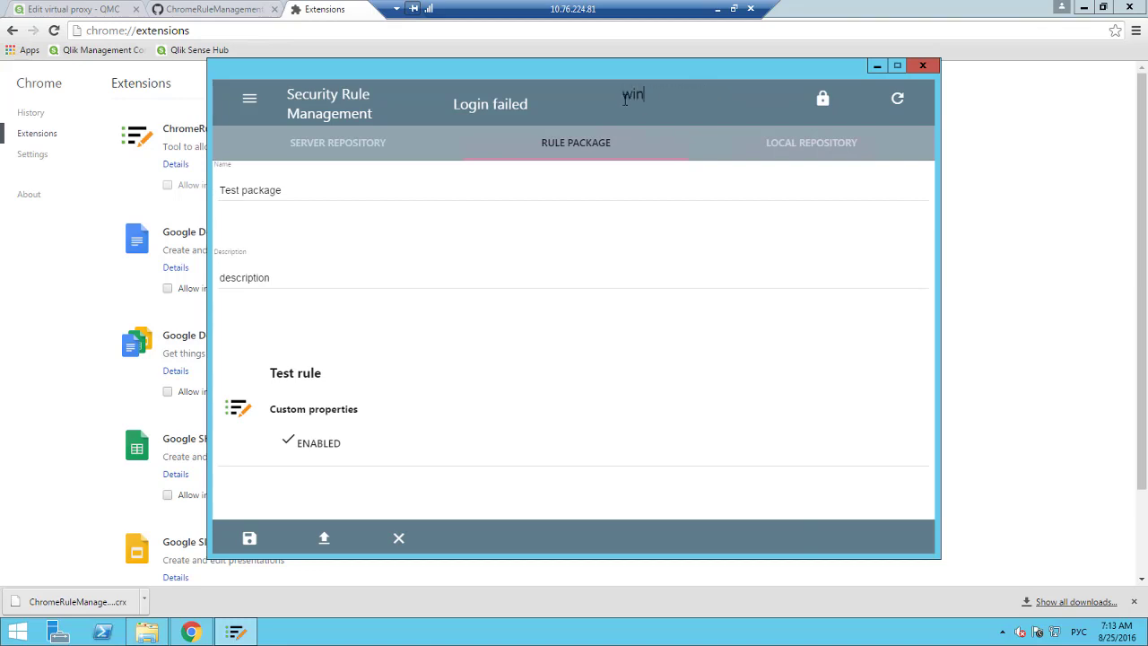
type("2012")
left_click(834, 106)
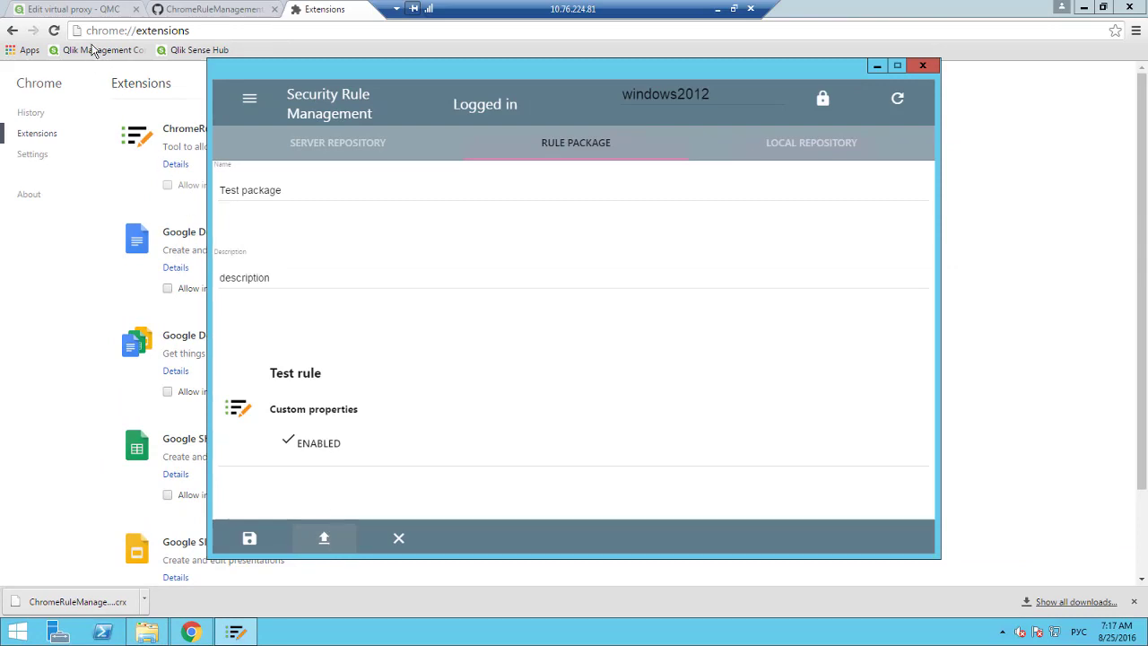
In Qlik Management Console, list the security rules and scroll down to Test rule_pkg.
left_click(80, 11)
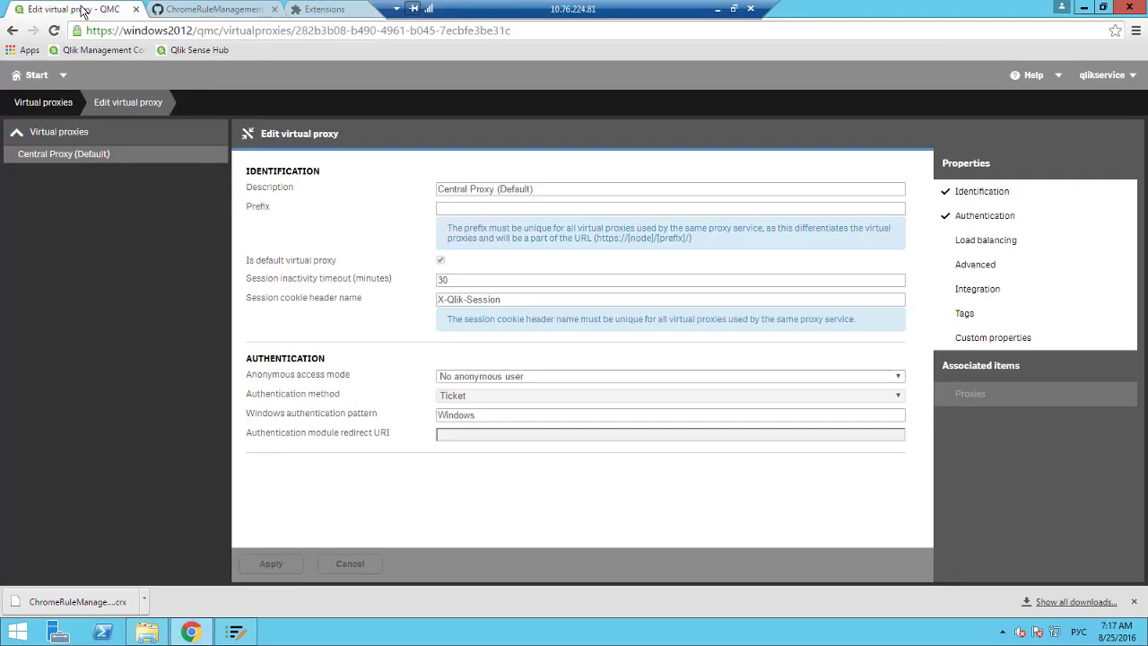
left_click(25, 78)
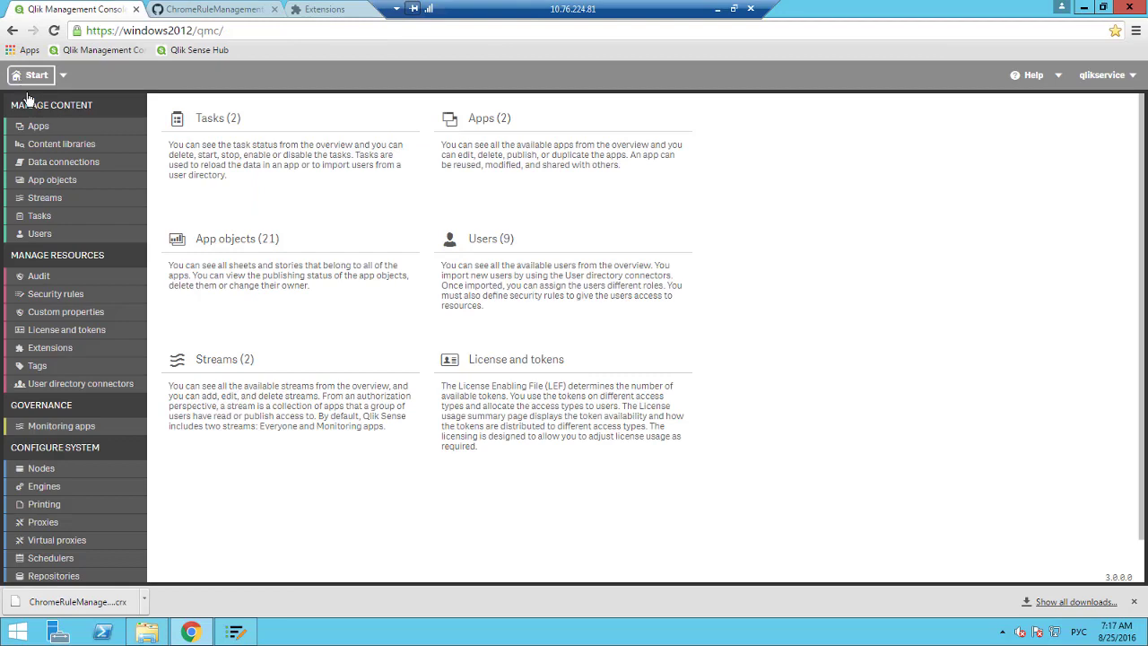
left_click(49, 296)
scroll(114, 345, "down", 4)
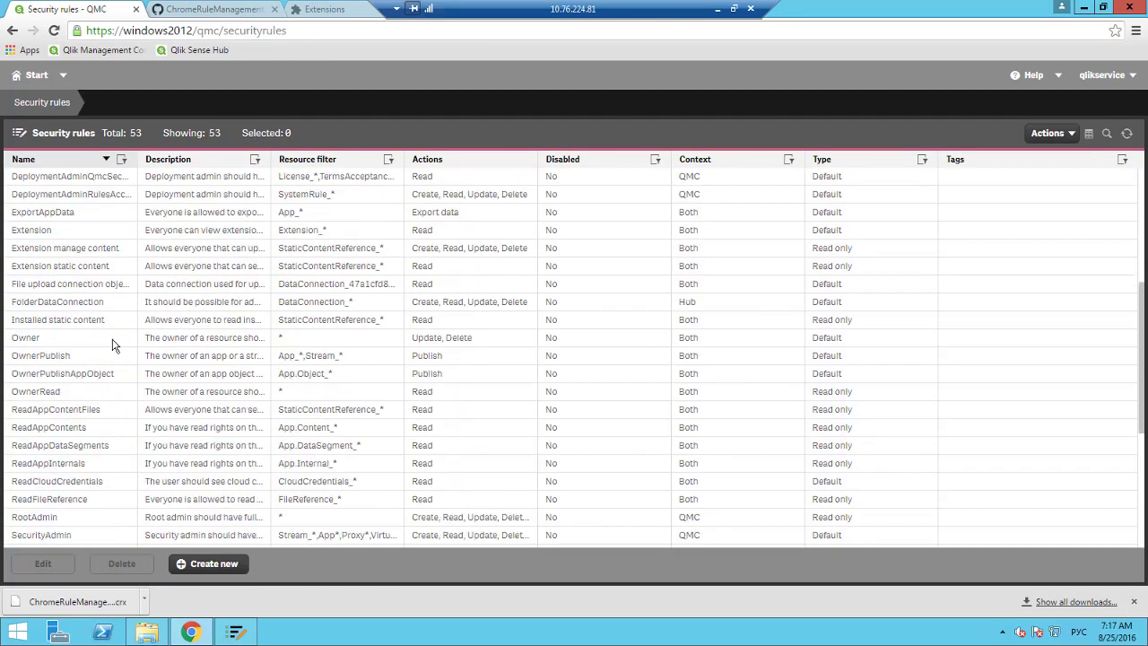
scroll(108, 341, "down", 4)
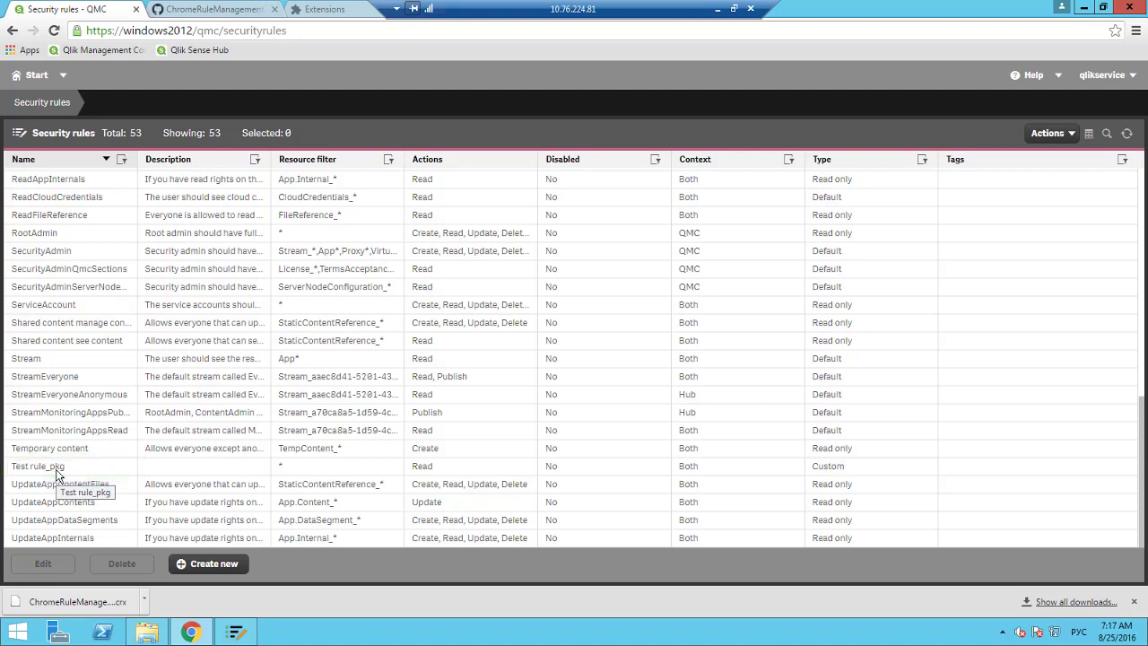
Export Test package from the local repository to Documents with file name 'test rule'.
left_click(236, 633)
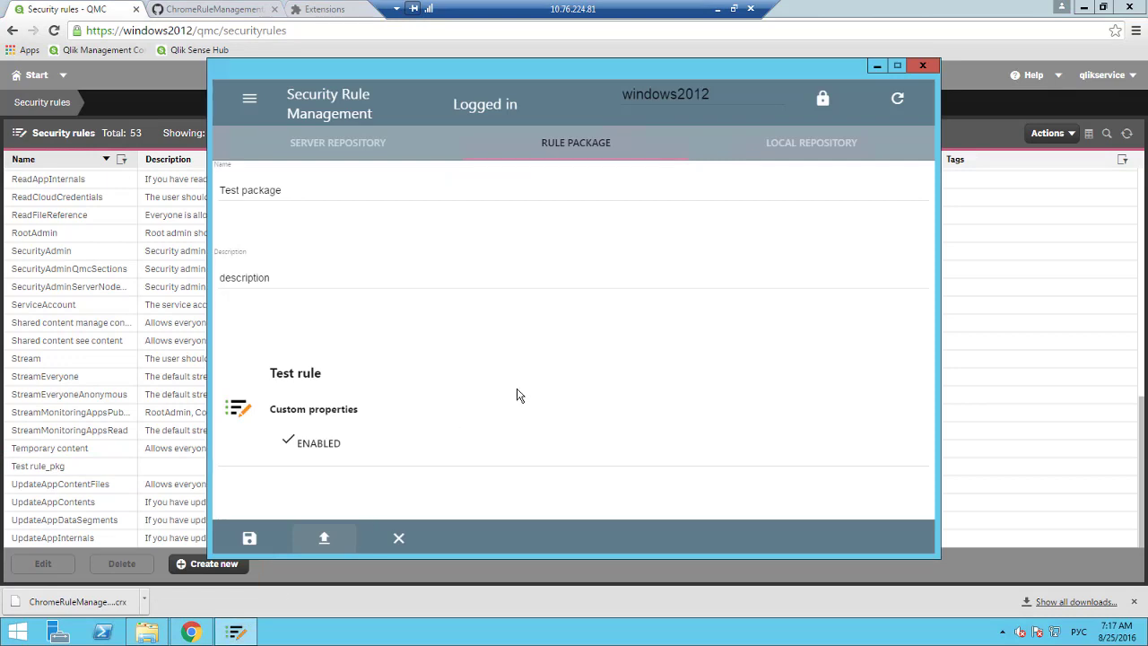
left_click(784, 148)
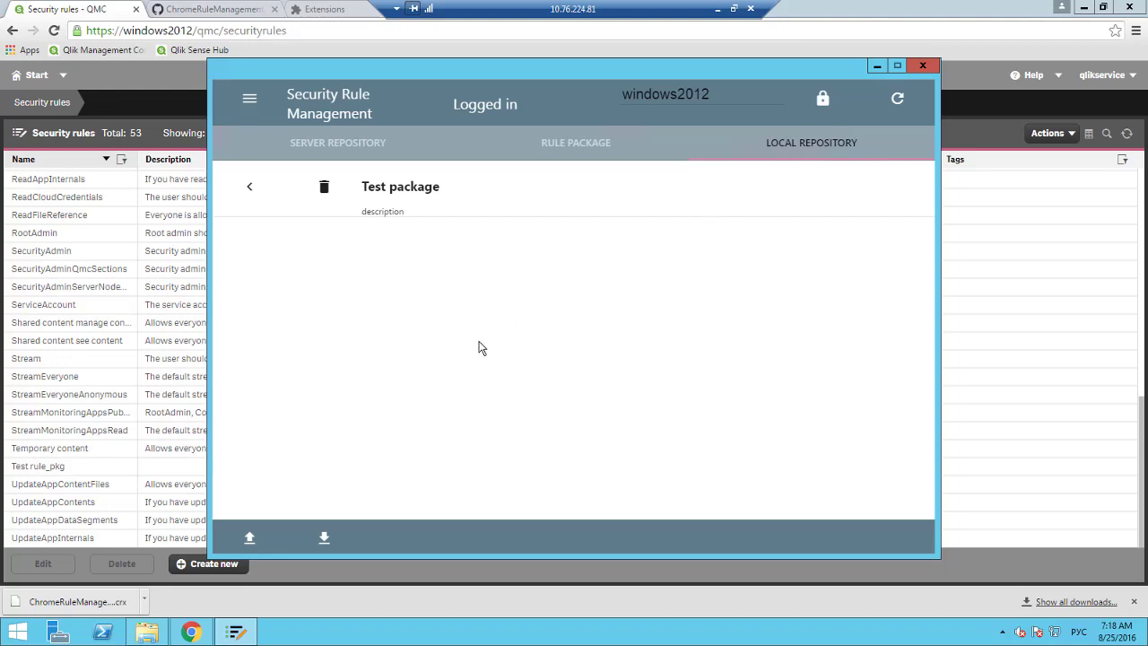
left_click(323, 539)
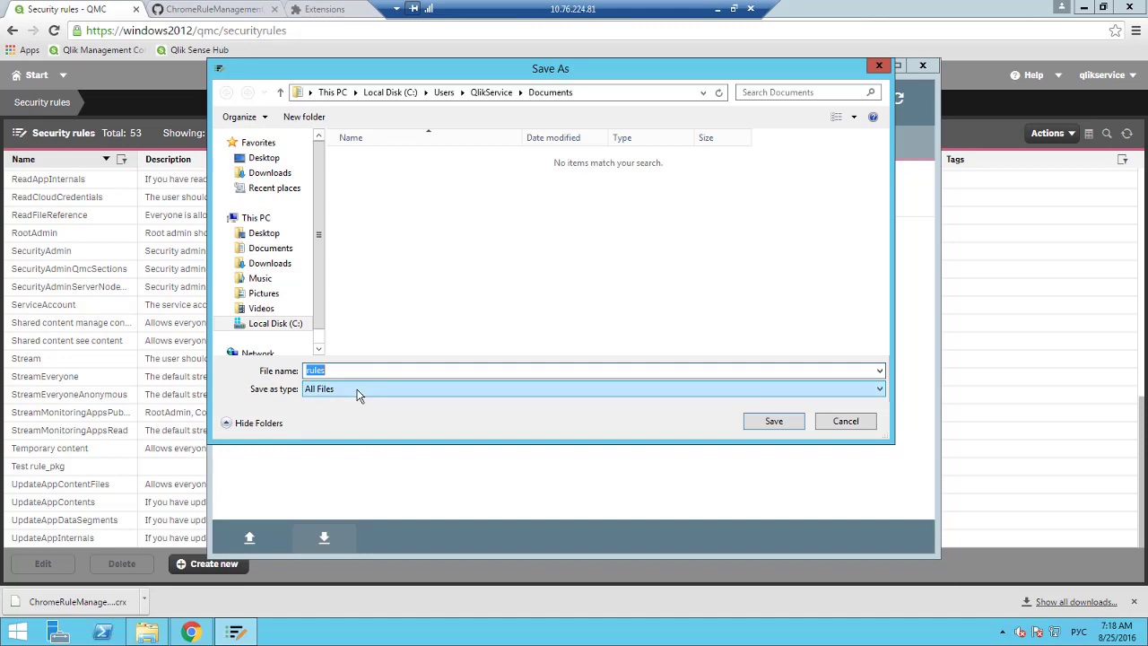
type("test rule")
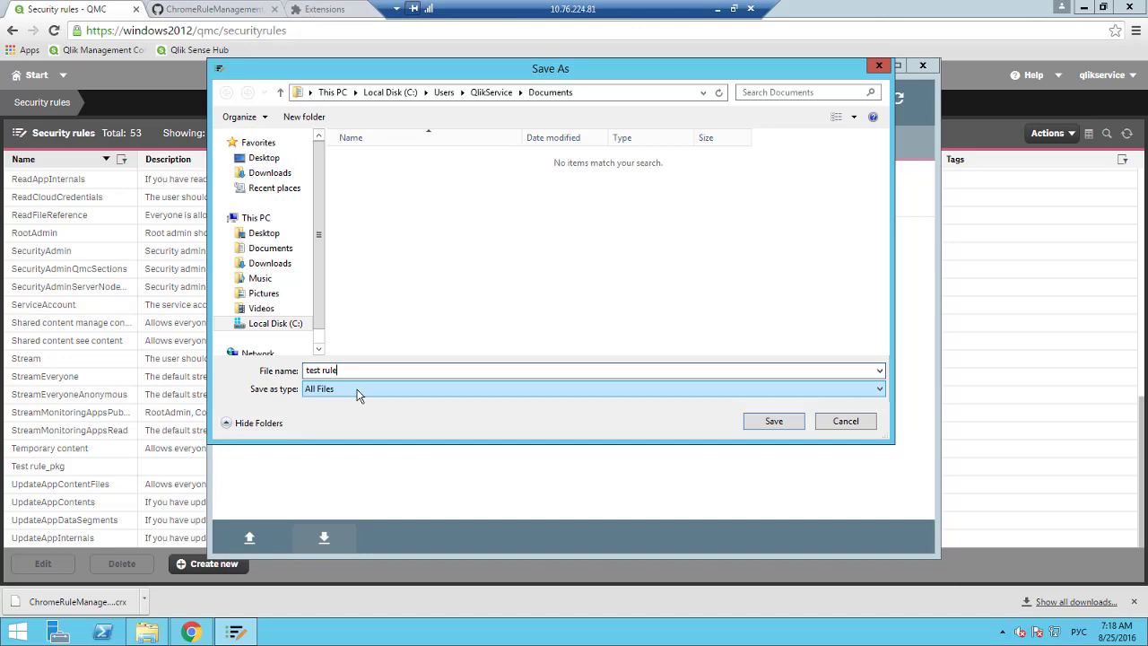